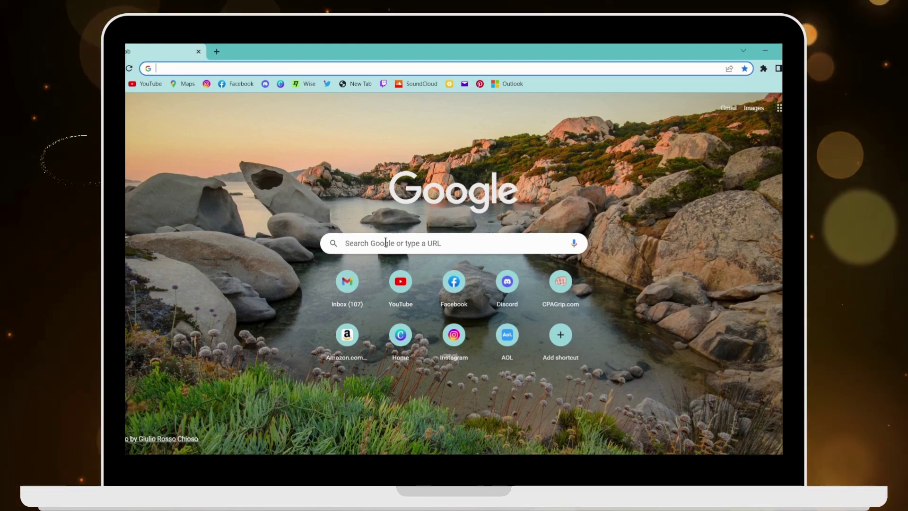
- Run a Google search for 'dji go' from the recent-search suggestions
click(438, 242)
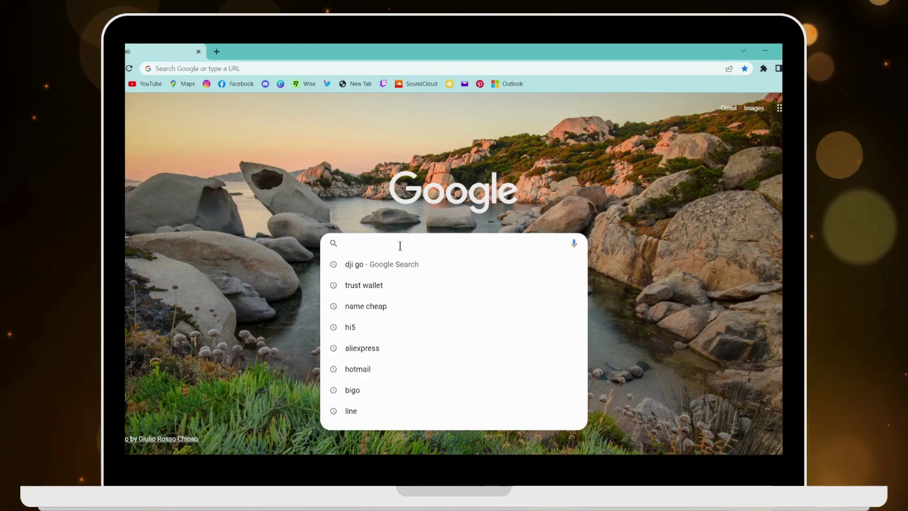
click(364, 266)
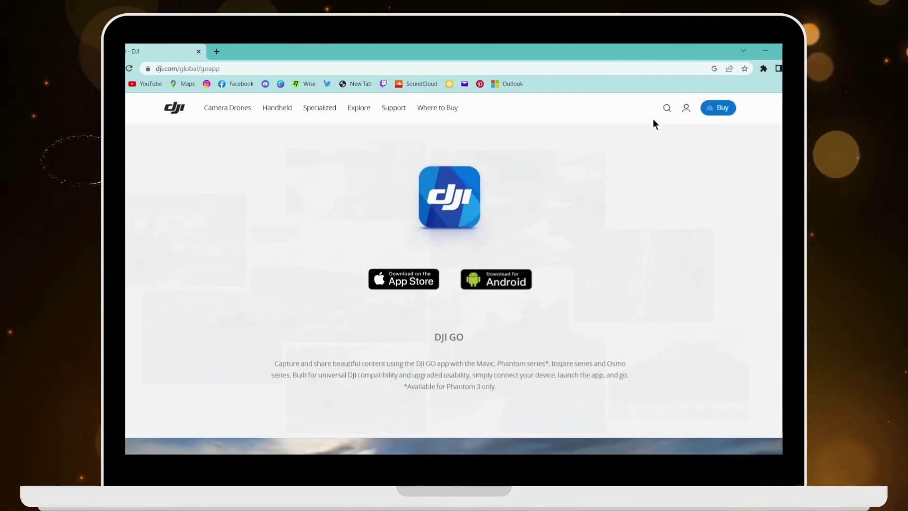
mouse_move(686, 108)
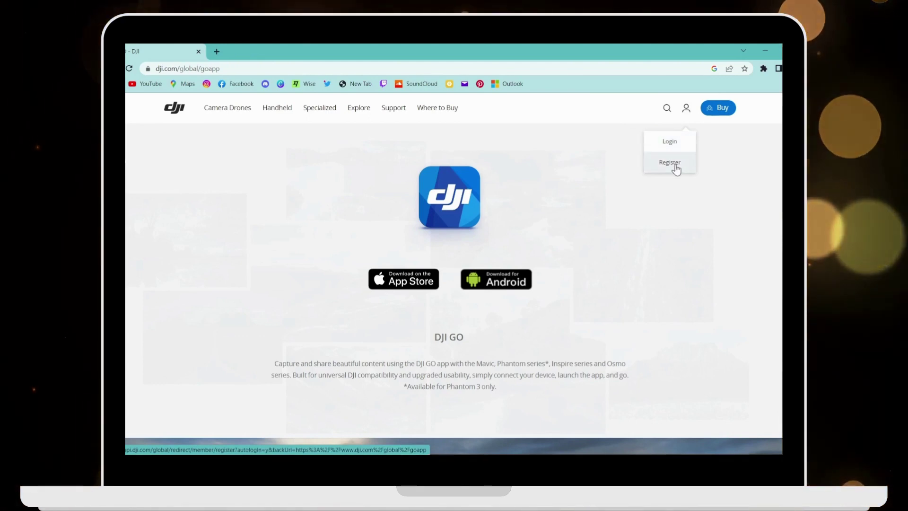
- Go to the DJI account login page from the Login option in the account menu
click(669, 163)
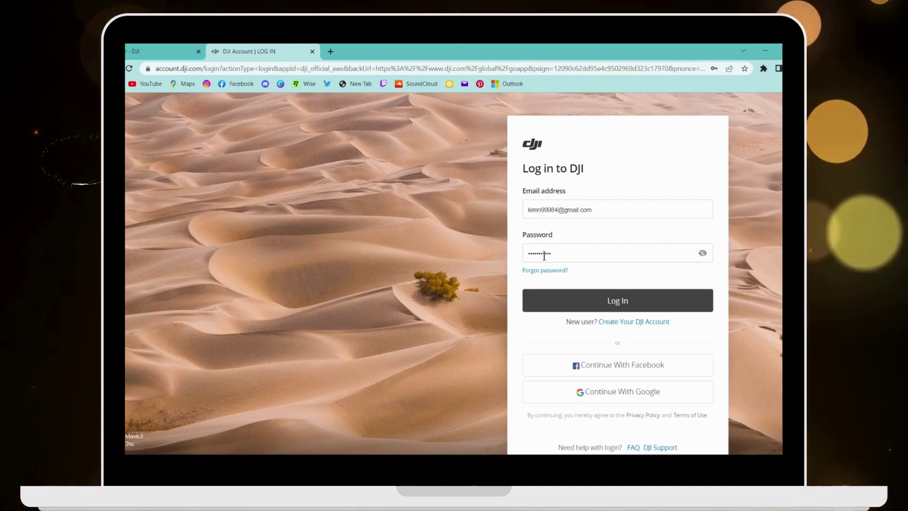
- Submit the DJI login form with the entered email and password
click(608, 298)
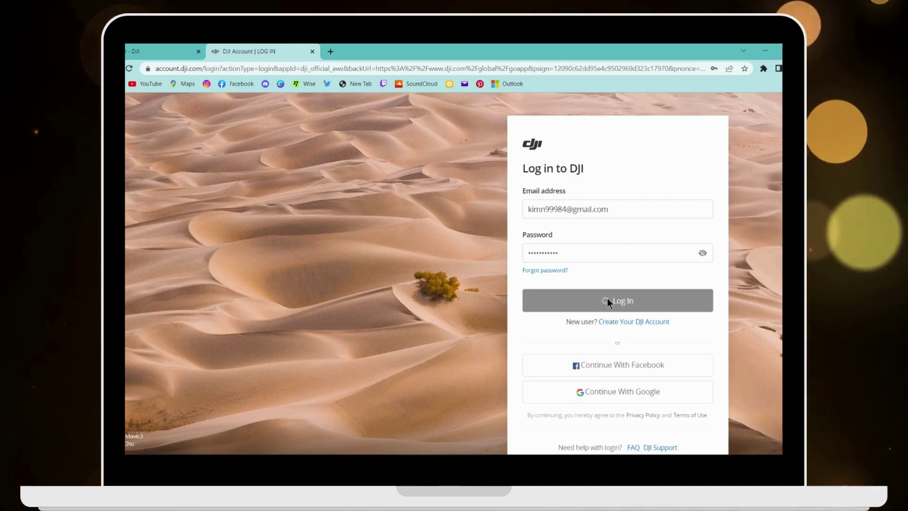